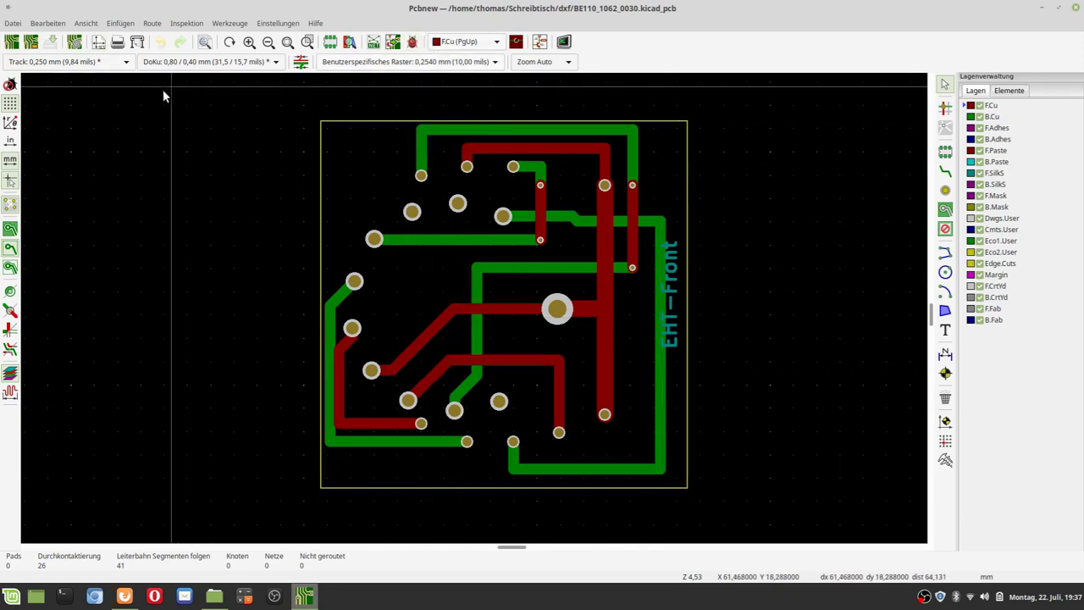
Set up a Gerber plot with the KiCad/gerber folder as output directory, using a path relative to the board file
{"action": "left_click", "coordinate": [136, 44]}
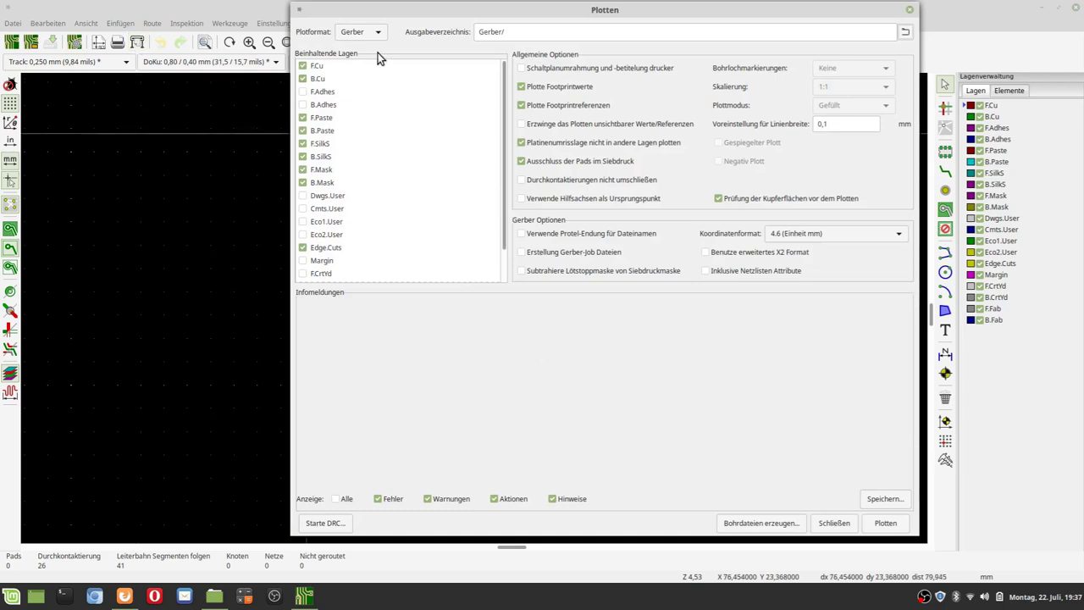
{"action": "left_click", "coordinate": [370, 32]}
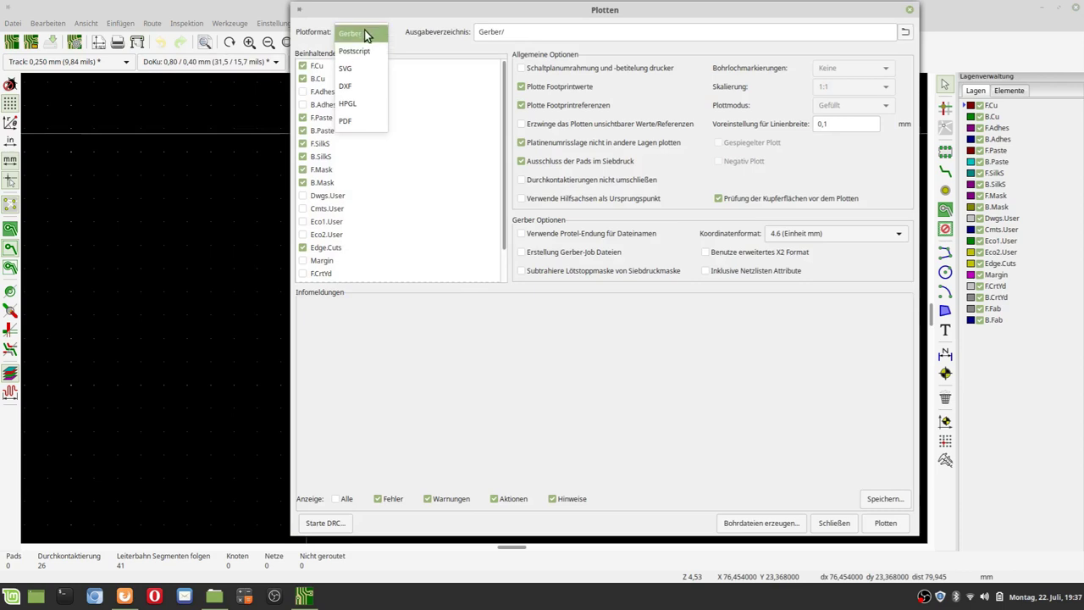
{"action": "left_click", "coordinate": [365, 34]}
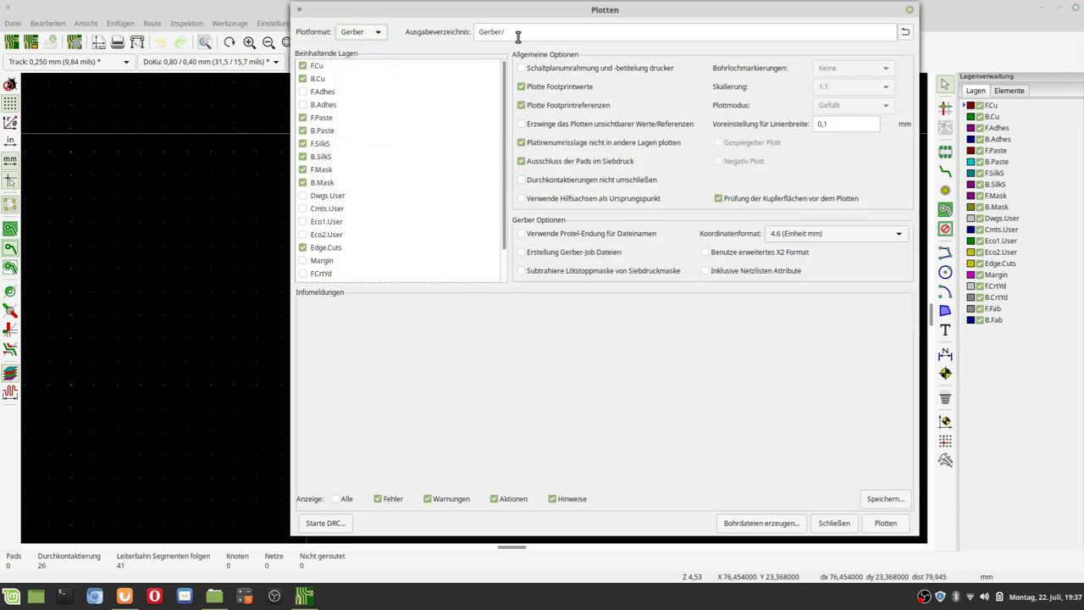
{"action": "left_click_drag", "start_coordinate": [517, 35], "coordinate": [399, 31]}
{"action": "left_click", "coordinate": [905, 34]}
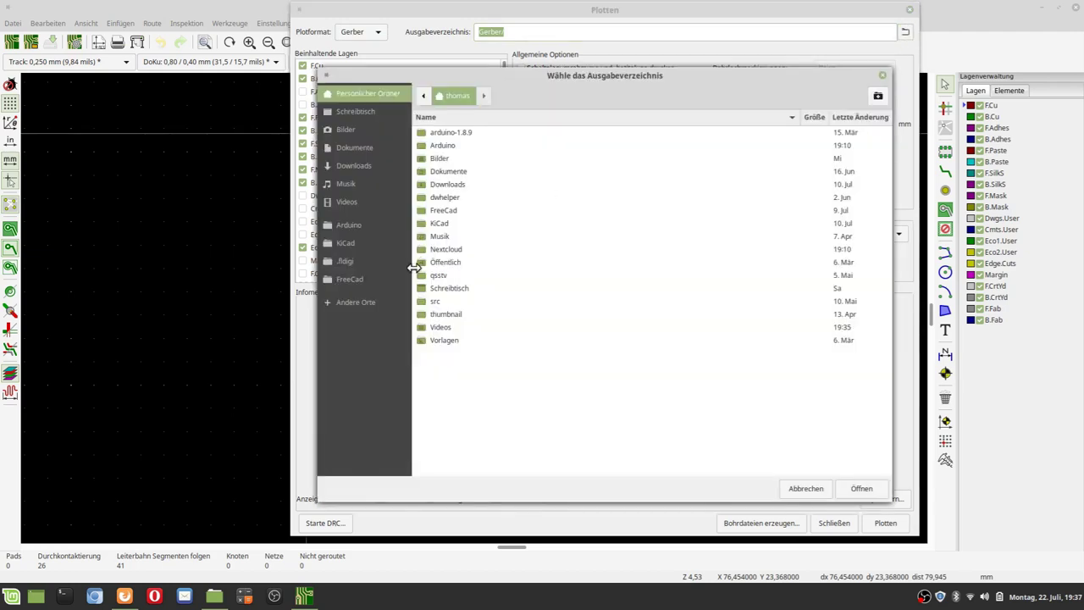
{"action": "left_click", "coordinate": [359, 243]}
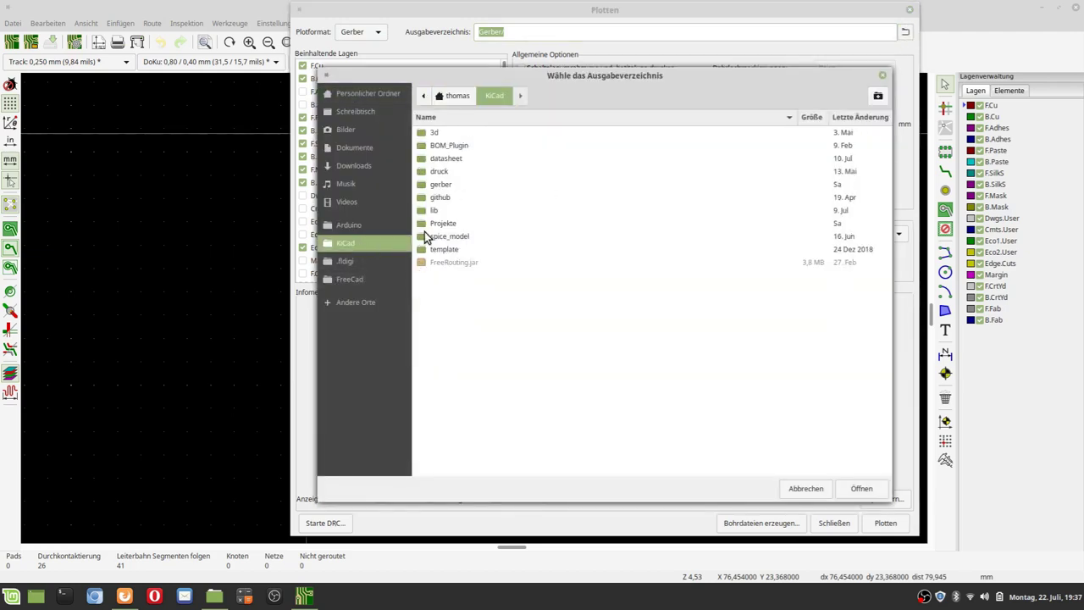
{"action": "double_click", "coordinate": [437, 186]}
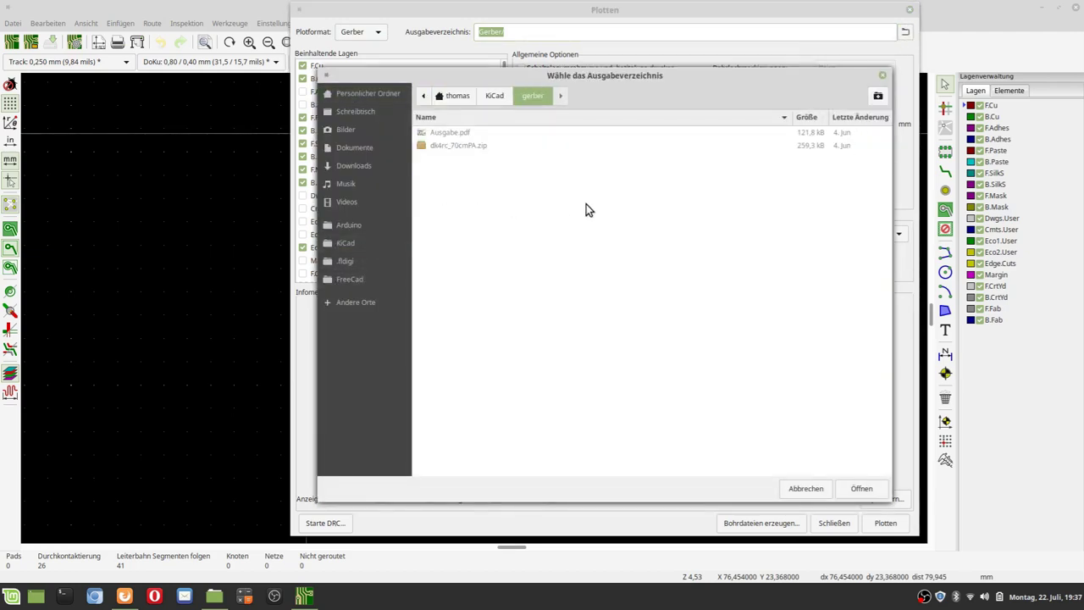
{"action": "left_click", "coordinate": [875, 489]}
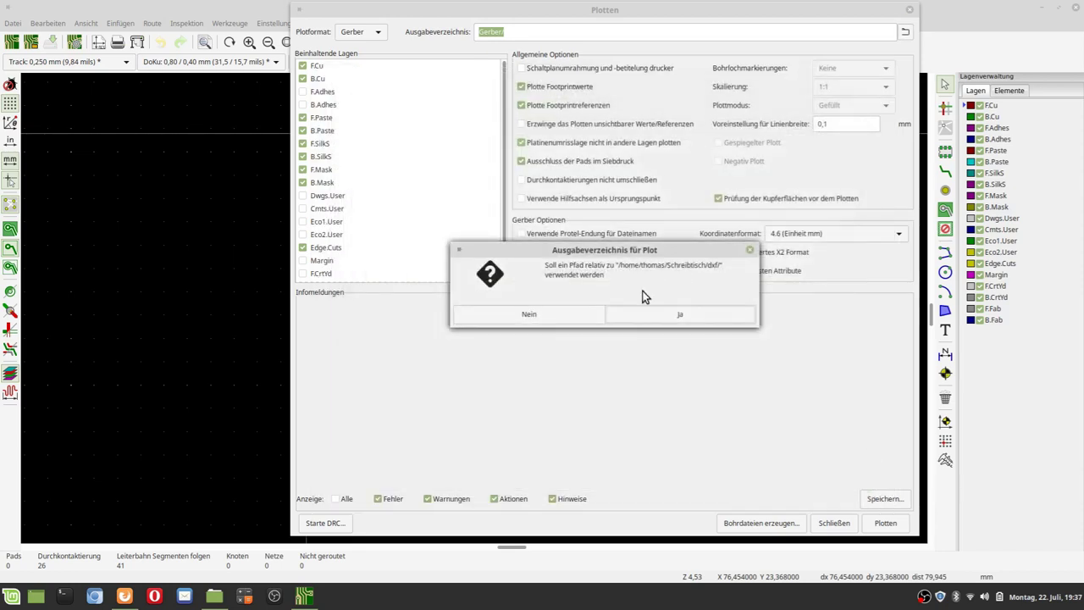
{"action": "left_click", "coordinate": [653, 315]}
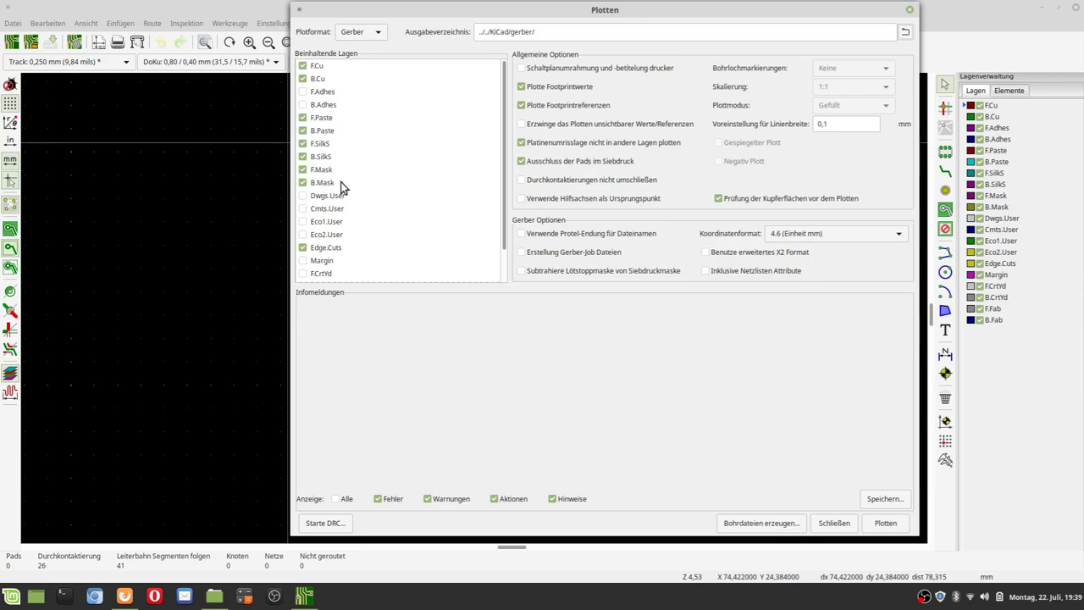
Check the list of layers to plot and select 4.6 (Einheit mm) as the Gerber coordinate format
{"action": "scroll", "coordinate": [384, 192], "scroll_direction": "down", "scroll_amount": 1}
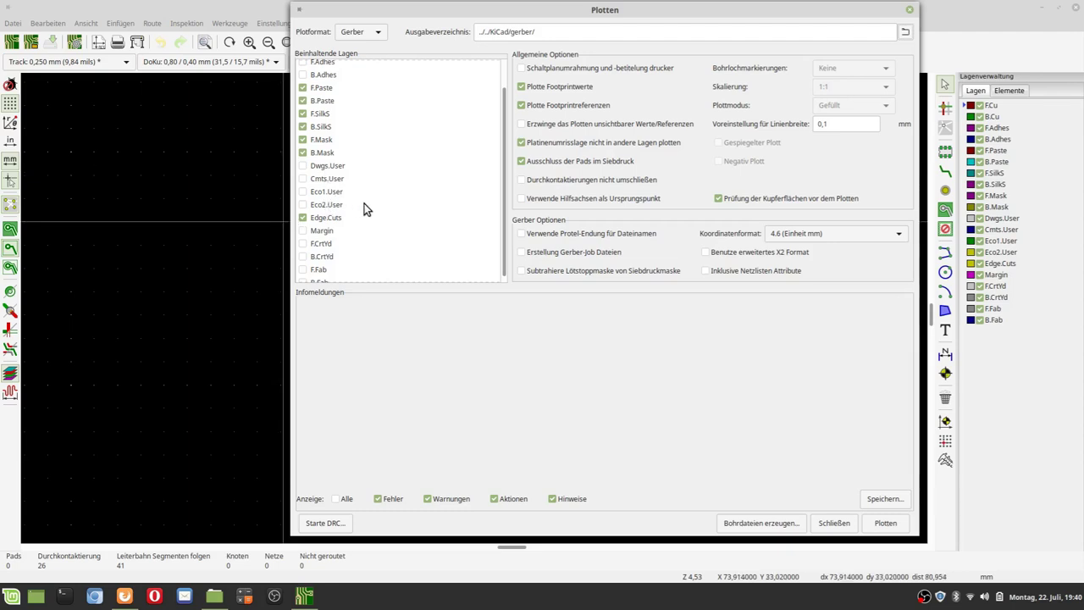
{"action": "scroll", "coordinate": [354, 202], "scroll_direction": "down", "scroll_amount": 1}
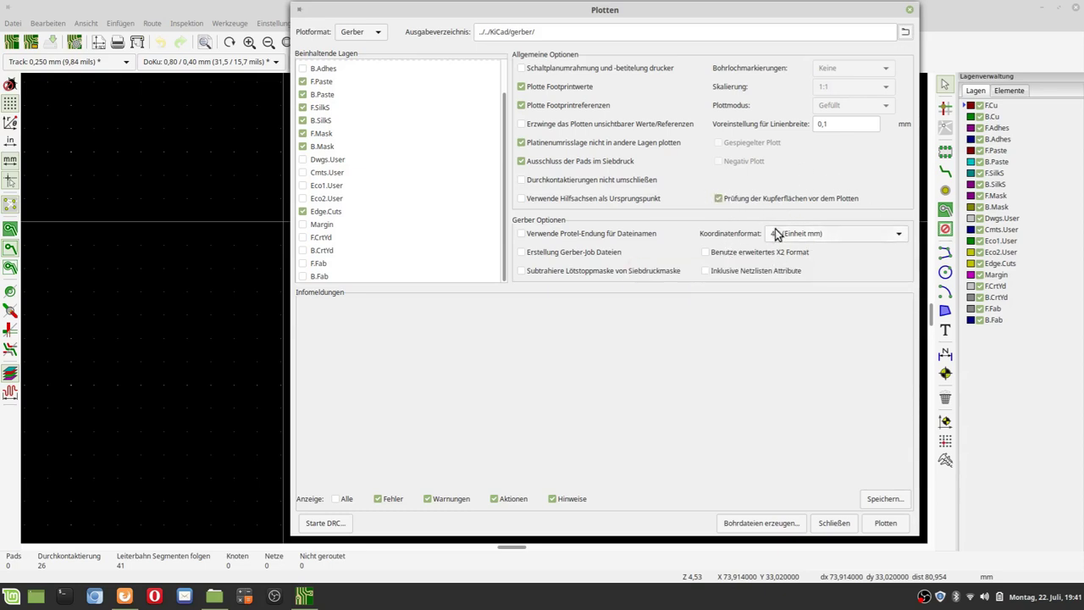
{"action": "left_click", "coordinate": [838, 239]}
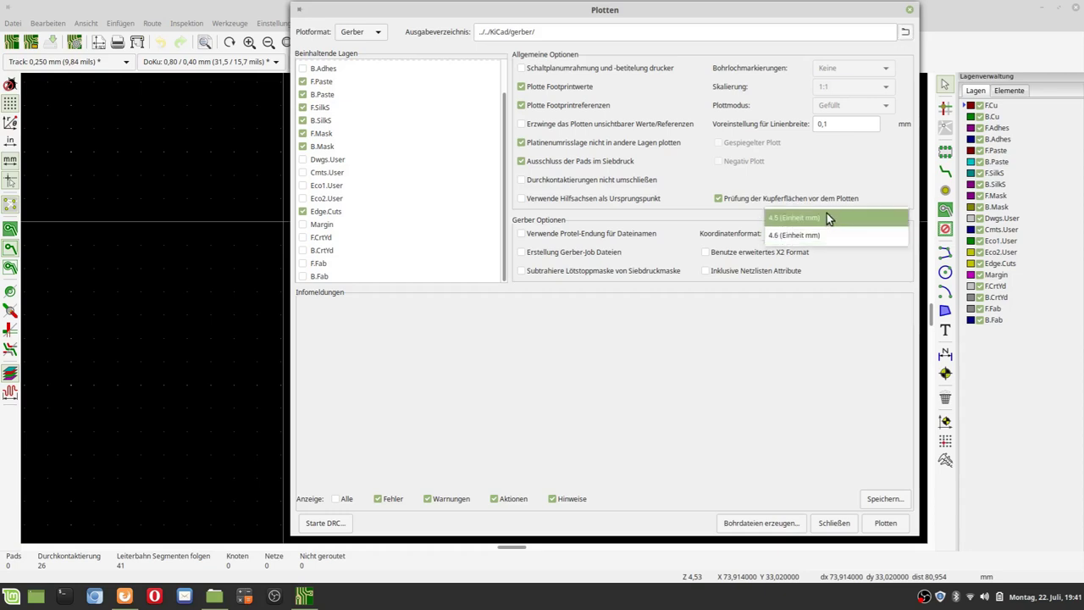
{"action": "left_click", "coordinate": [791, 236]}
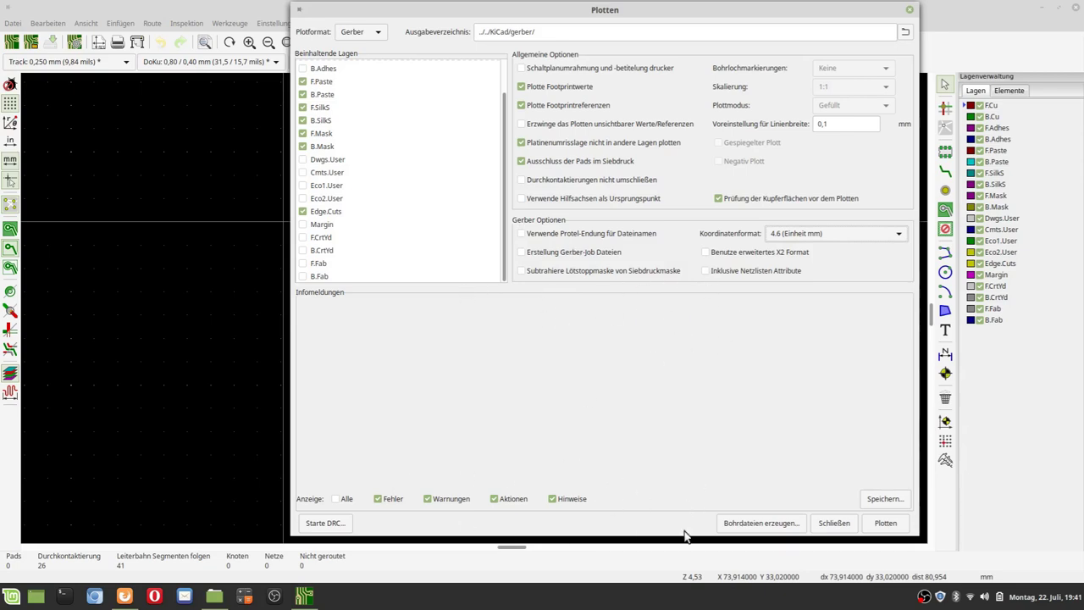
Generate the Excellon drill file in millimetres and plot the selected layers as Gerber files
{"action": "left_click", "coordinate": [739, 523]}
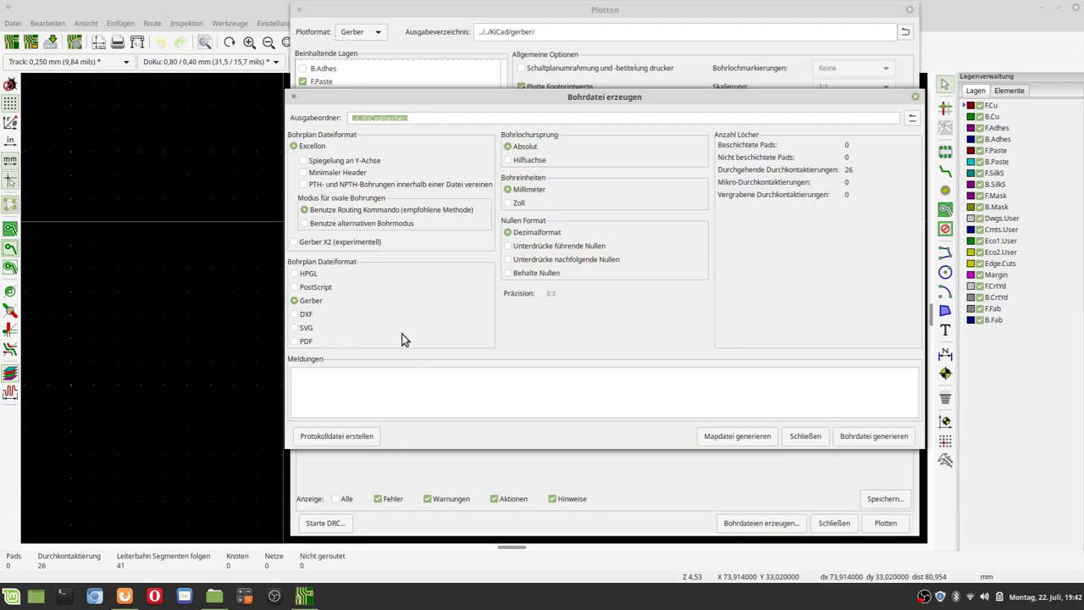
{"action": "left_click", "coordinate": [849, 438]}
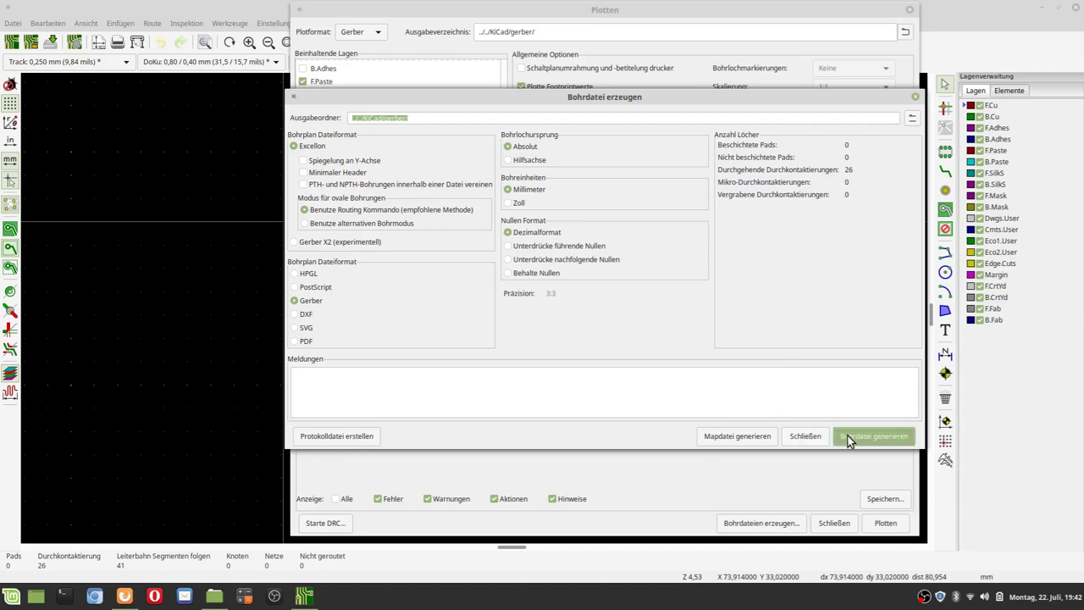
{"action": "left_click", "coordinate": [807, 444]}
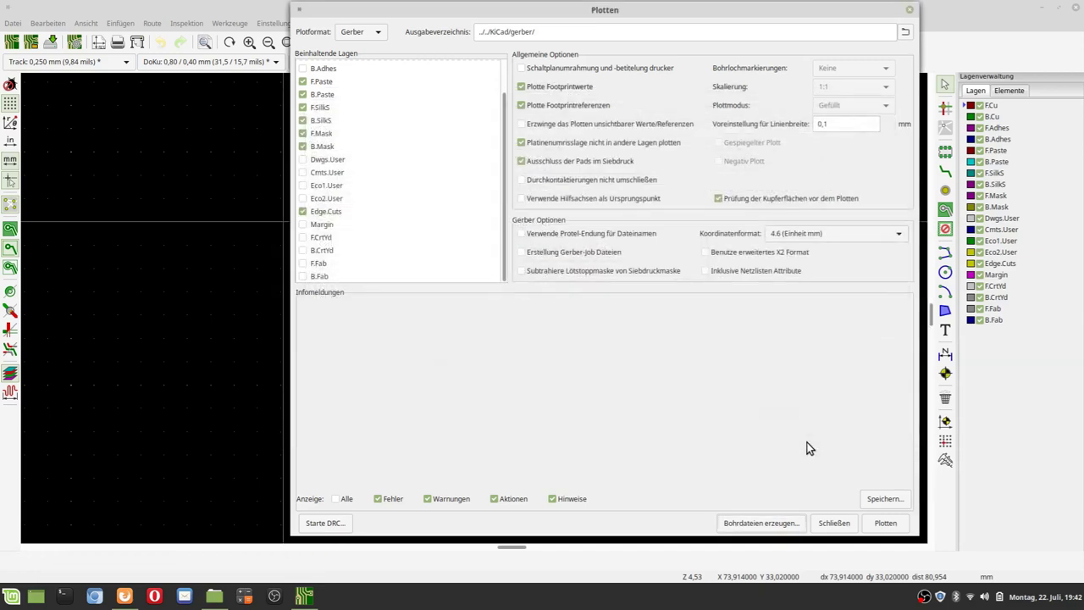
{"action": "left_click", "coordinate": [882, 524]}
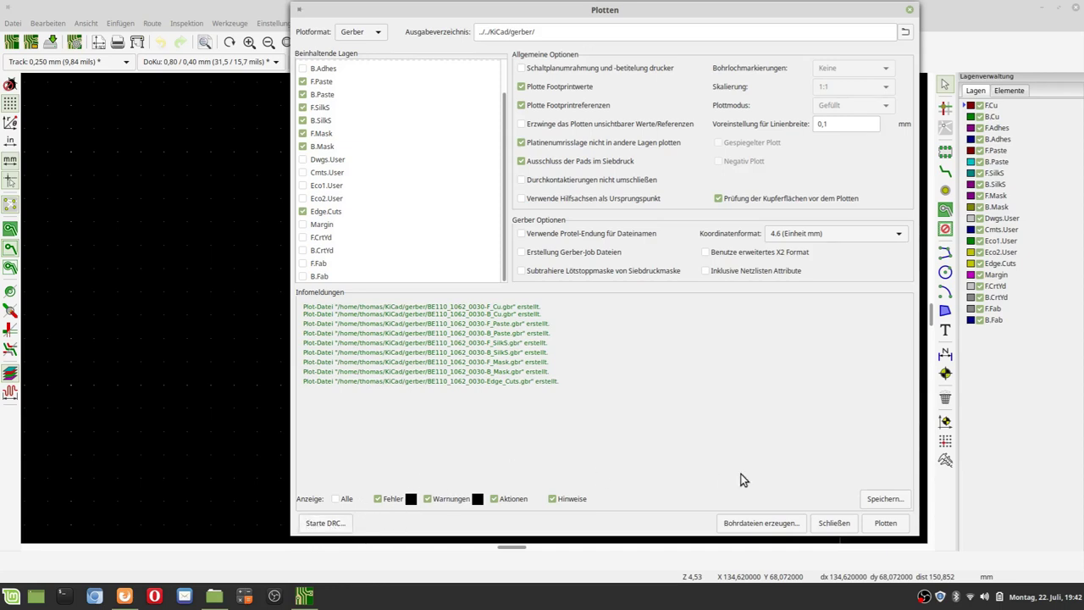
{"action": "left_click", "coordinate": [834, 523]}
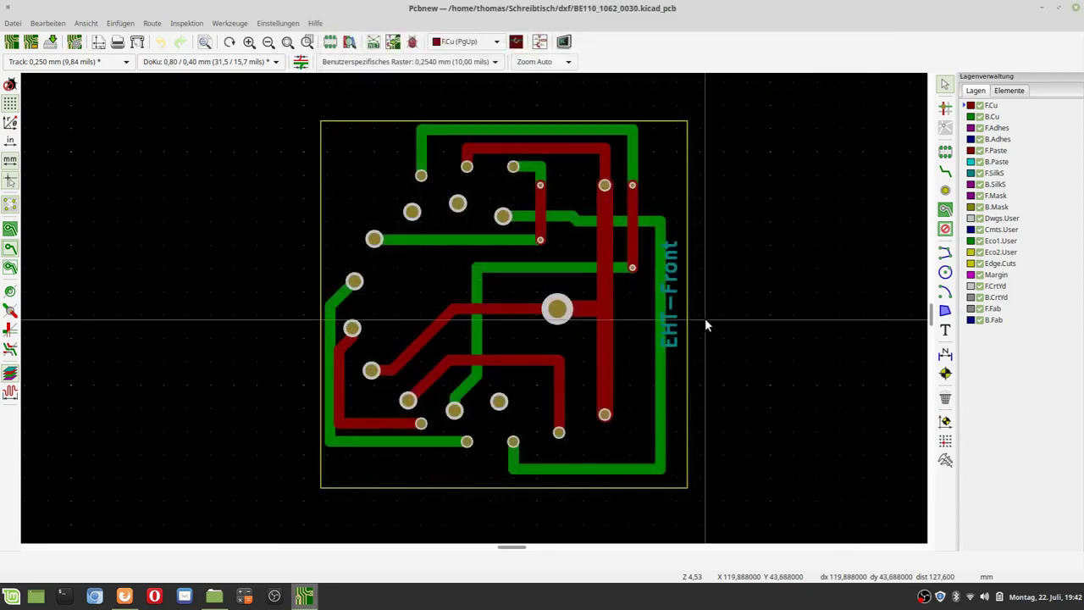
Review the general, hotkey, Pcbnew, display and action plugin preferences, leaving them without saving changes
{"action": "left_click", "coordinate": [284, 18]}
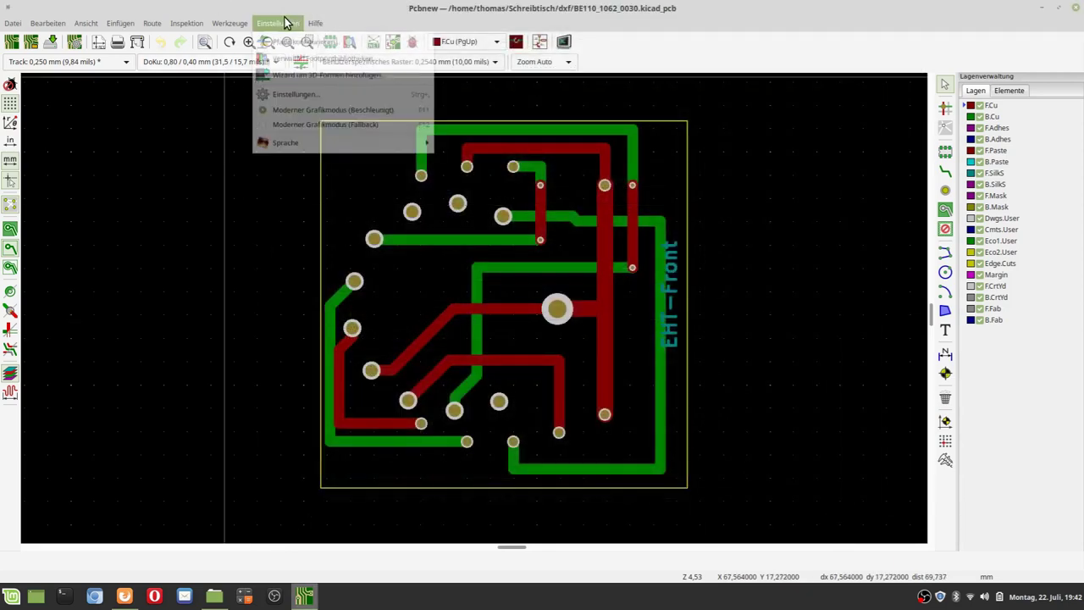
{"action": "left_click", "coordinate": [296, 98]}
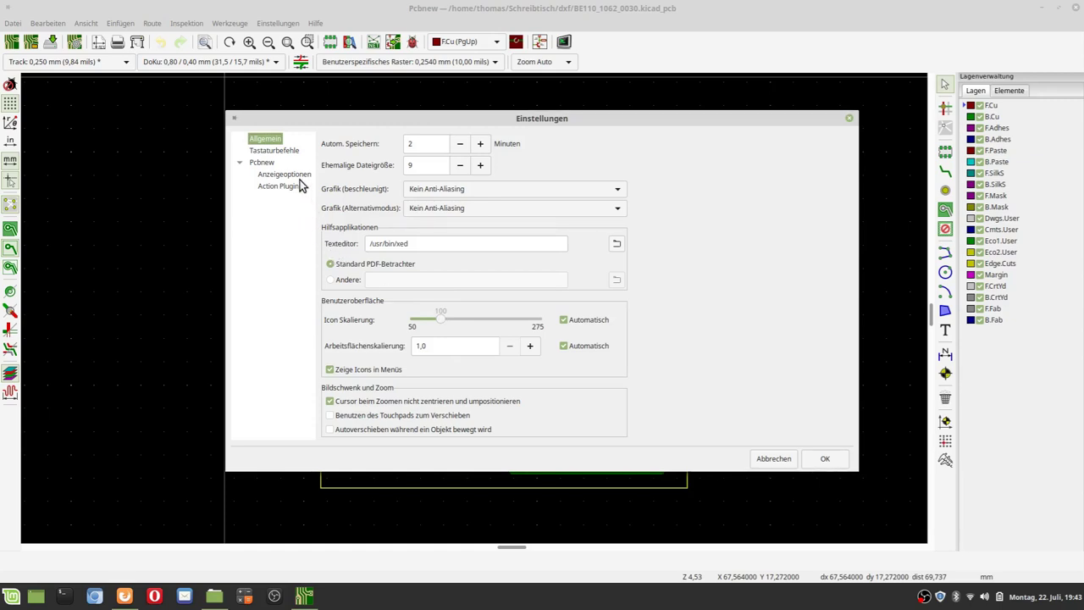
{"action": "left_click", "coordinate": [296, 151]}
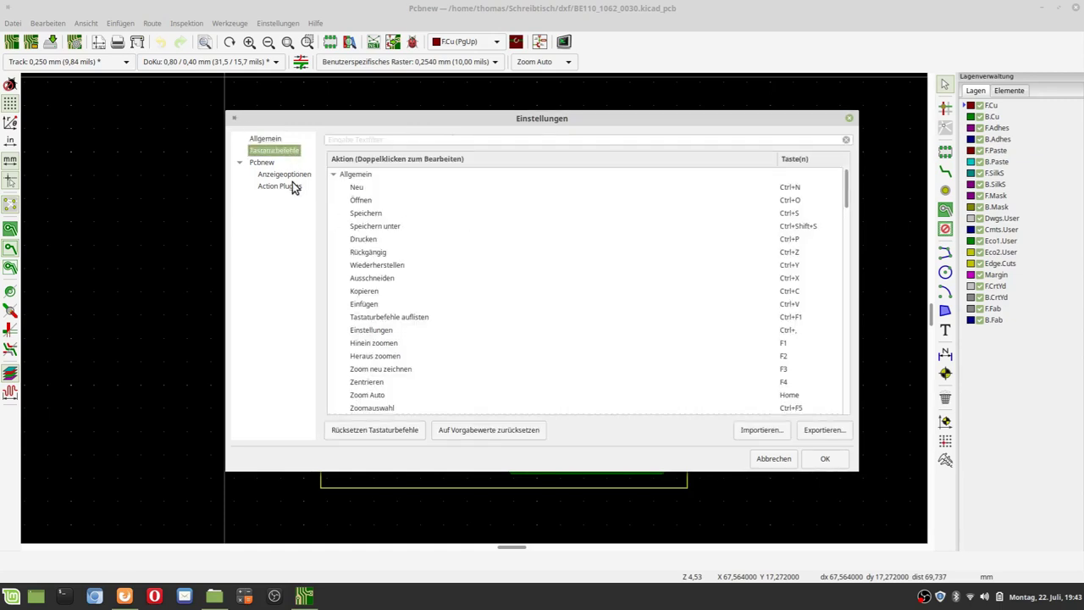
{"action": "left_click", "coordinate": [283, 160]}
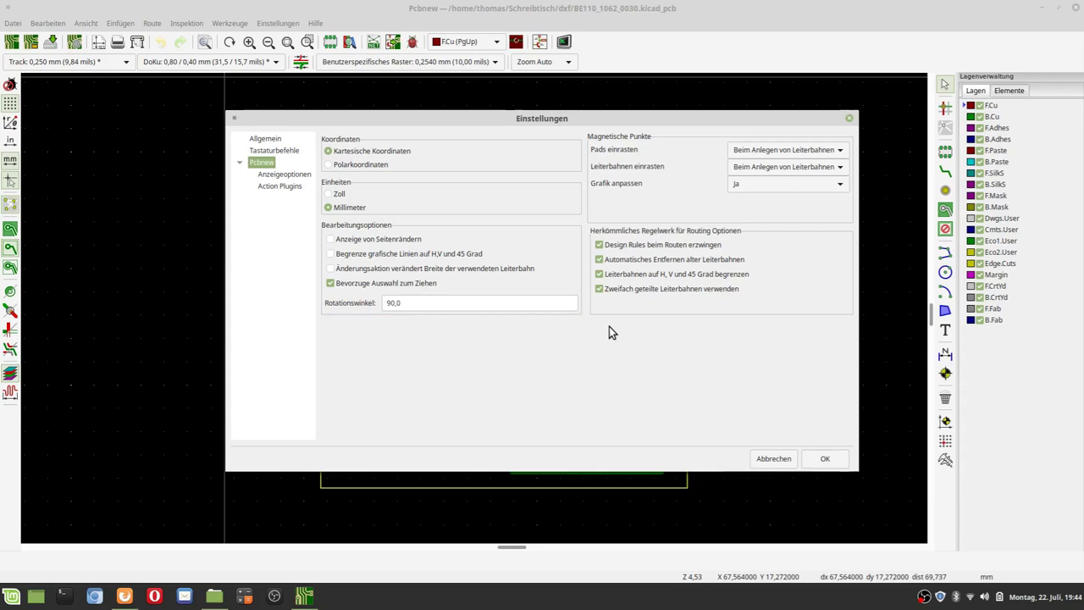
{"action": "left_click", "coordinate": [284, 174]}
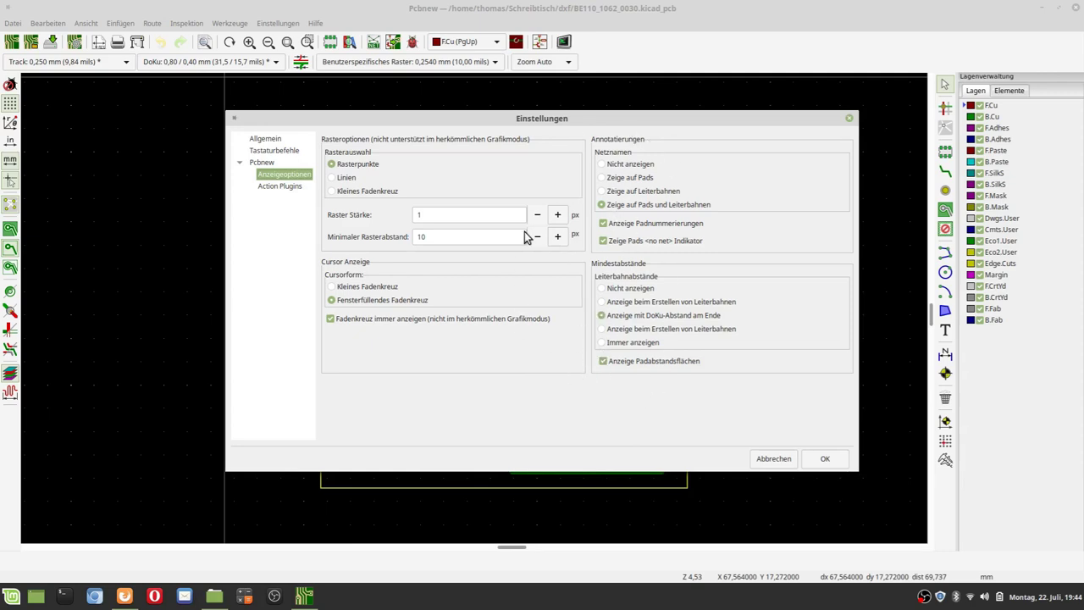
{"action": "left_click", "coordinate": [293, 187]}
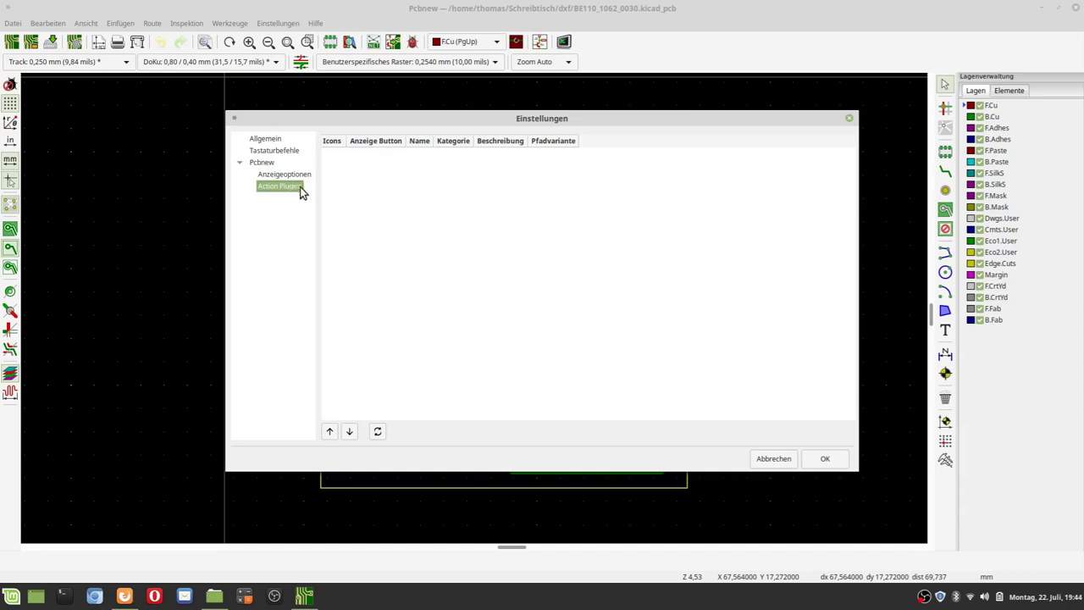
{"action": "left_click", "coordinate": [762, 458]}
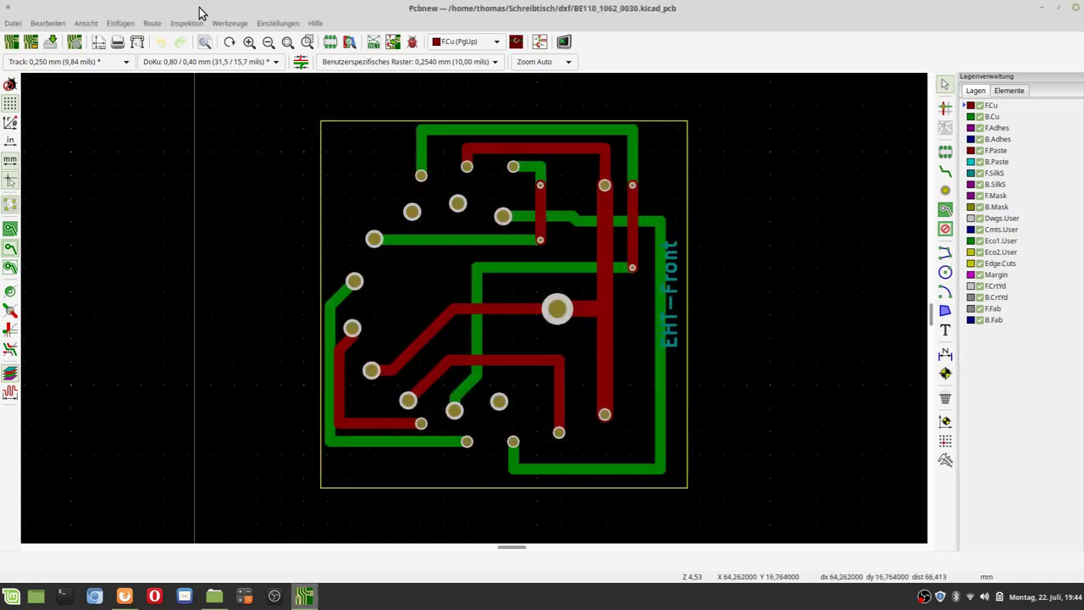
{"action": "left_click", "coordinate": [286, 24]}
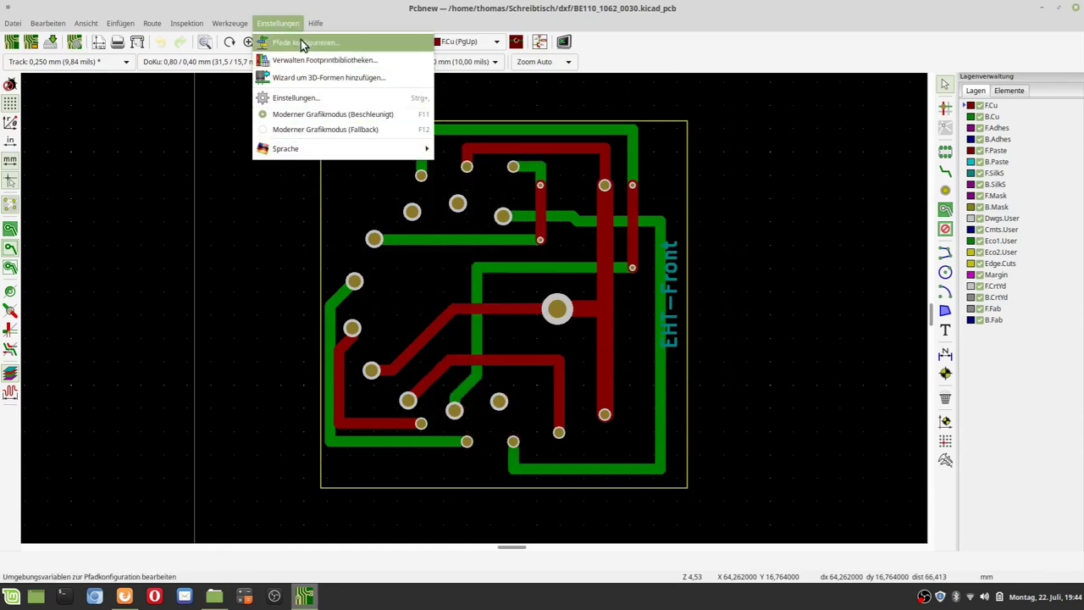
{"action": "mouse_move", "coordinate": [218, 26]}
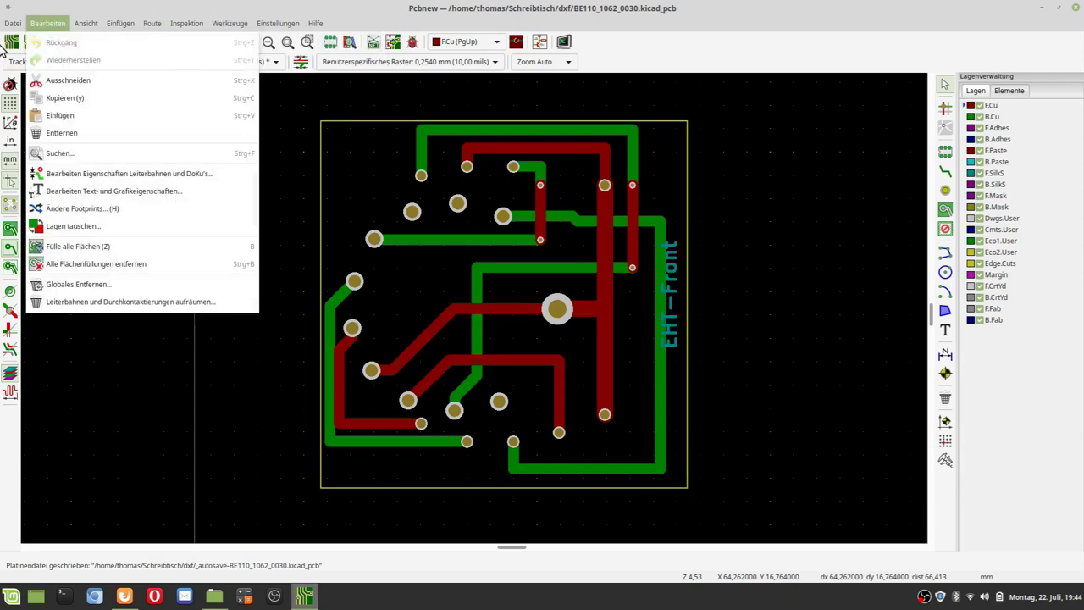
{"action": "left_click", "coordinate": [88, 23]}
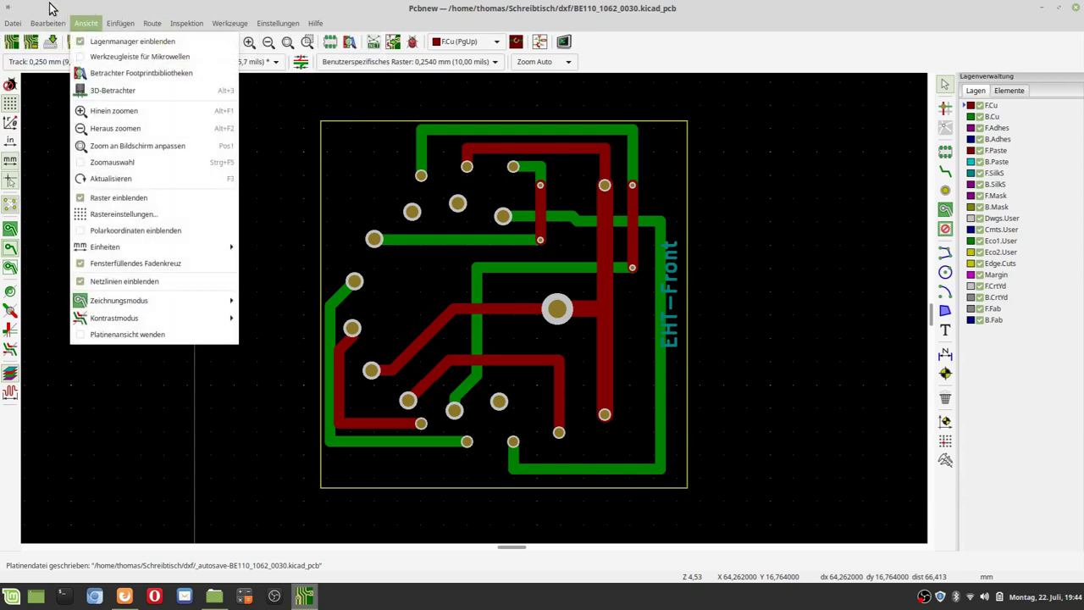
{"action": "mouse_move", "coordinate": [14, 25]}
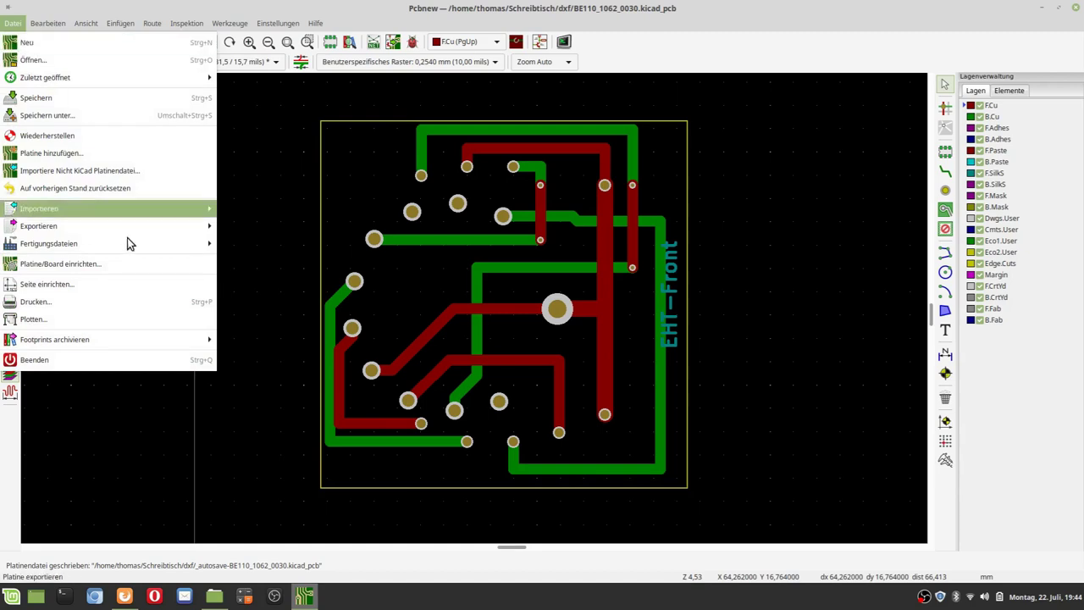
{"action": "left_click", "coordinate": [262, 290]}
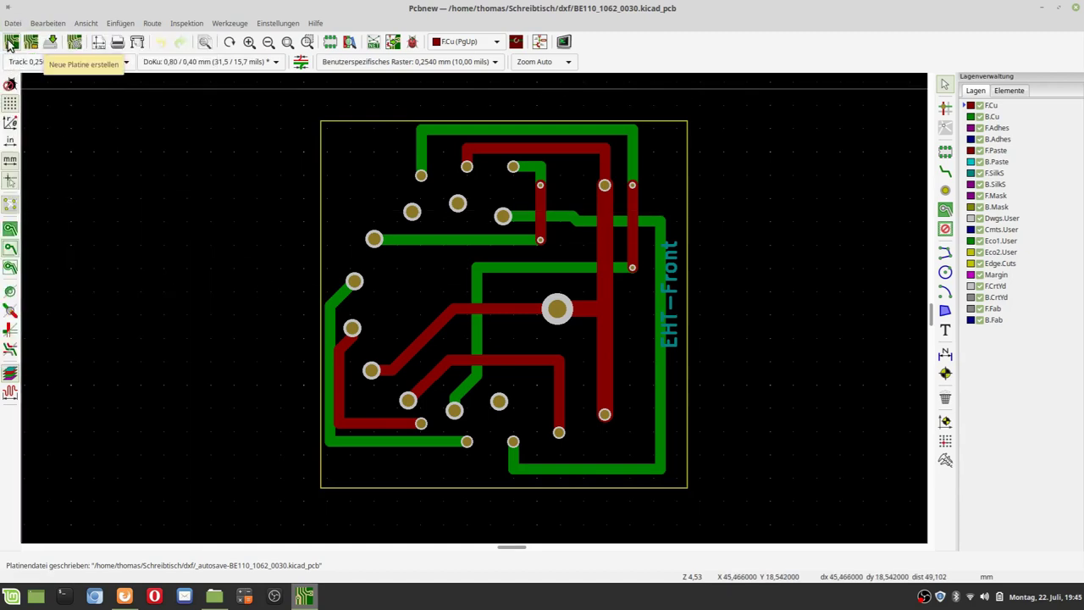
Set the type of the F.Cu and B.Cu copper layers to Mix in the board setup and check the remaining layers
{"action": "left_click", "coordinate": [72, 42]}
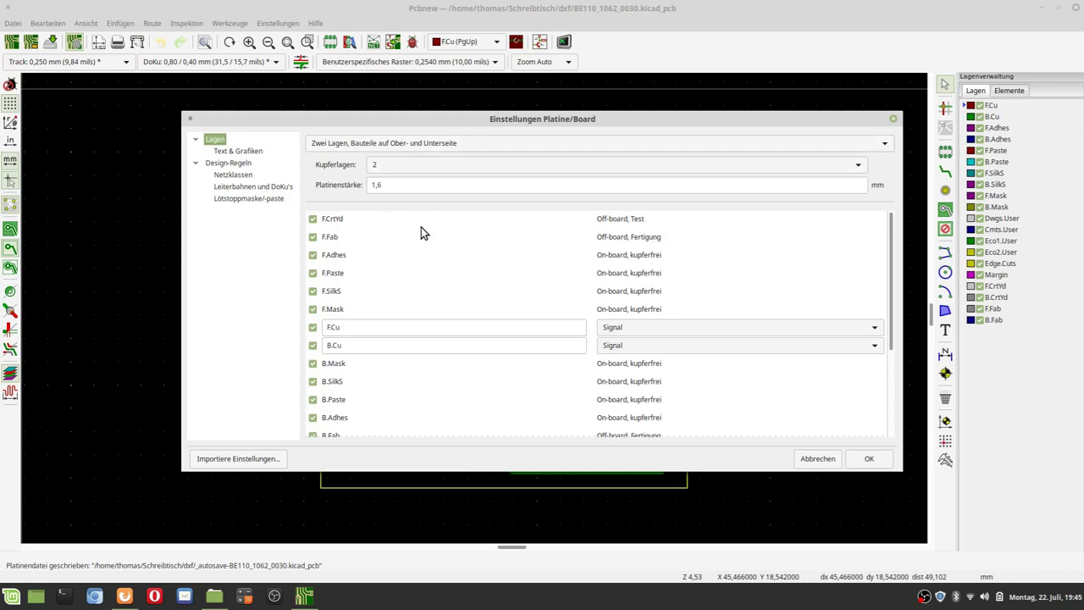
{"action": "left_click", "coordinate": [669, 327]}
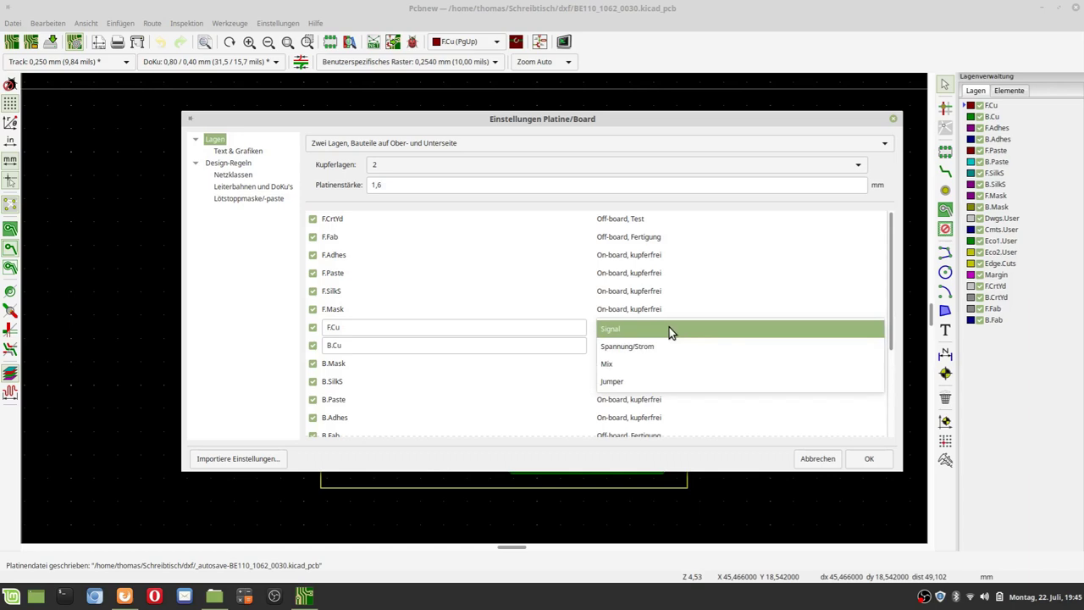
{"action": "left_click", "coordinate": [641, 330]}
{"action": "left_click", "coordinate": [641, 330]}
{"action": "left_click", "coordinate": [615, 360]}
{"action": "left_click", "coordinate": [617, 347]}
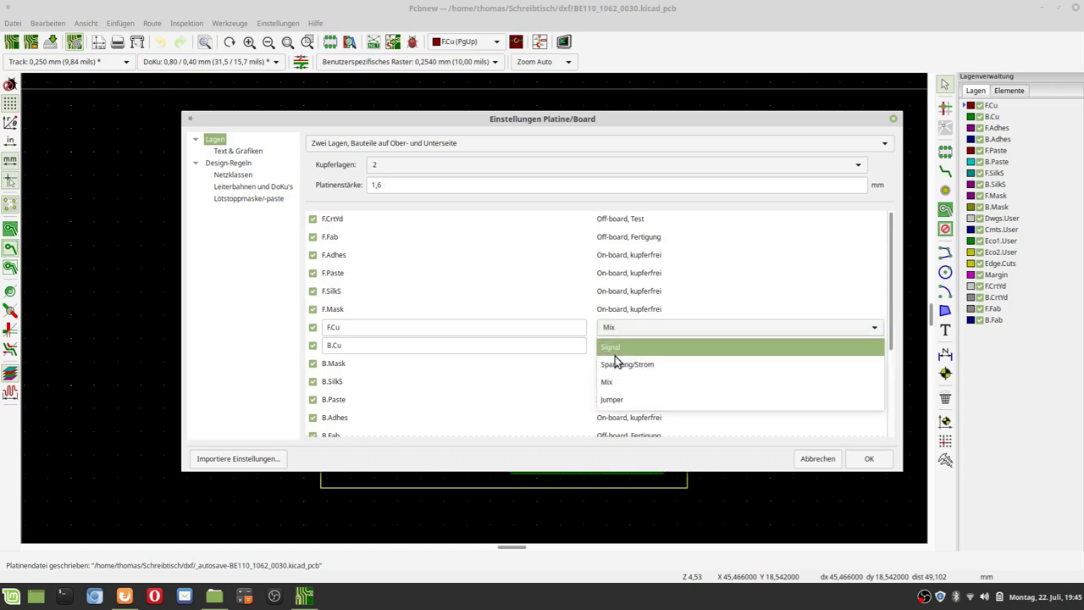
{"action": "left_click", "coordinate": [614, 387]}
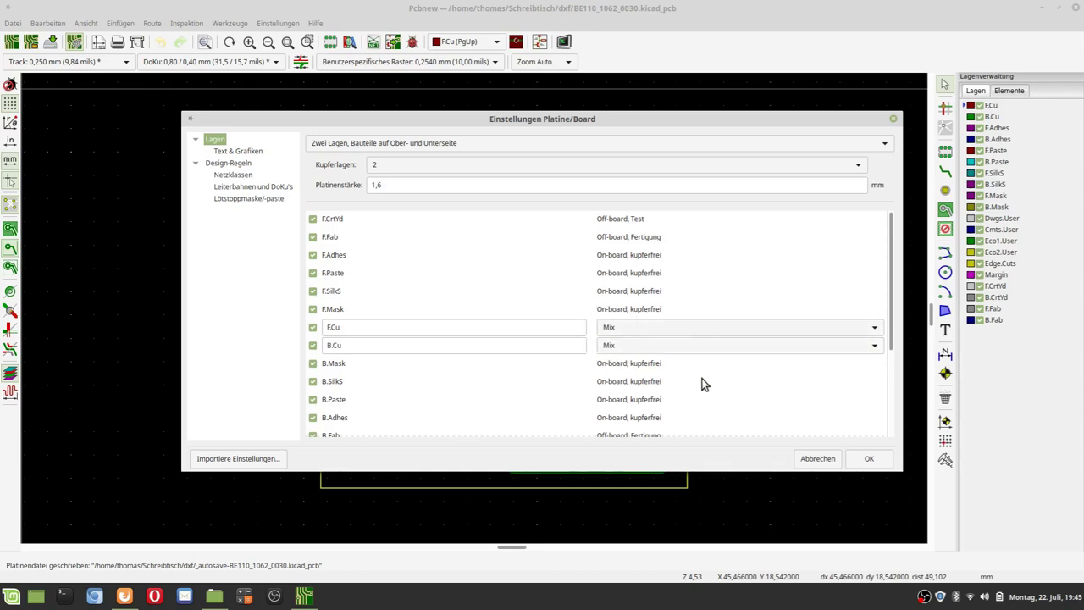
{"action": "scroll", "coordinate": [702, 383], "scroll_direction": "down", "scroll_amount": 3}
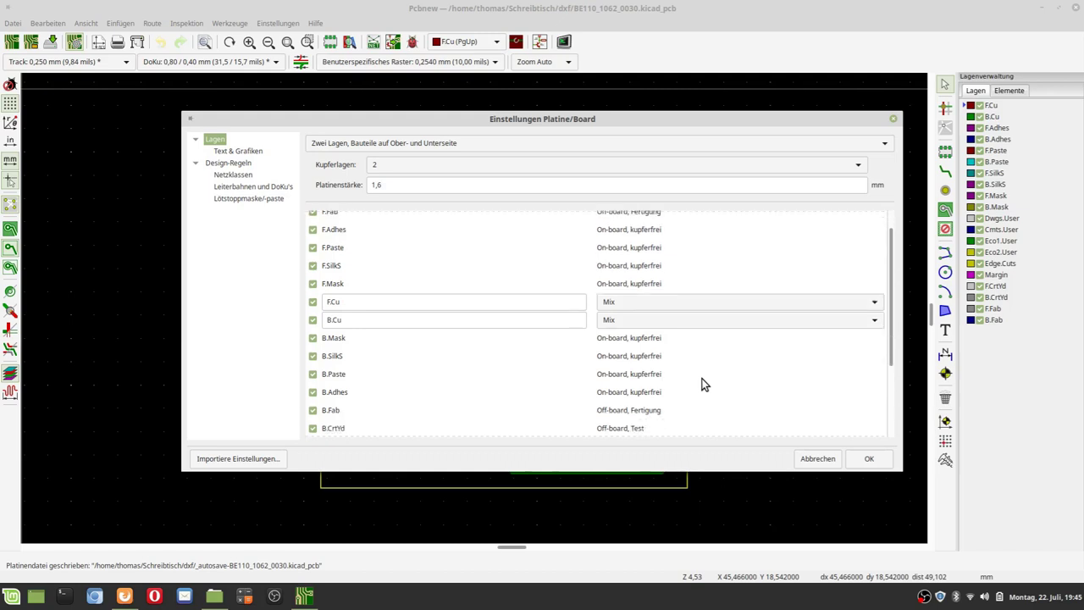
{"action": "scroll", "coordinate": [702, 383], "scroll_direction": "down", "scroll_amount": 1}
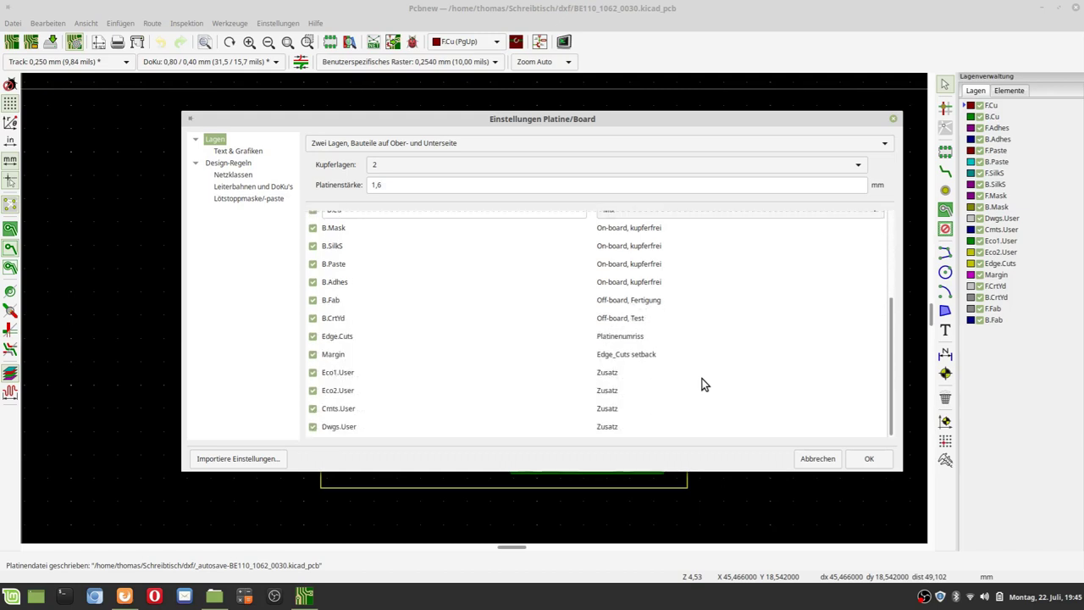
Review the text and graphics defaults, design rules, net classes, track and via sizes and solder mask settings in the board setup, leaving without saving changes
{"action": "scroll", "coordinate": [702, 383], "scroll_direction": "up", "scroll_amount": 3}
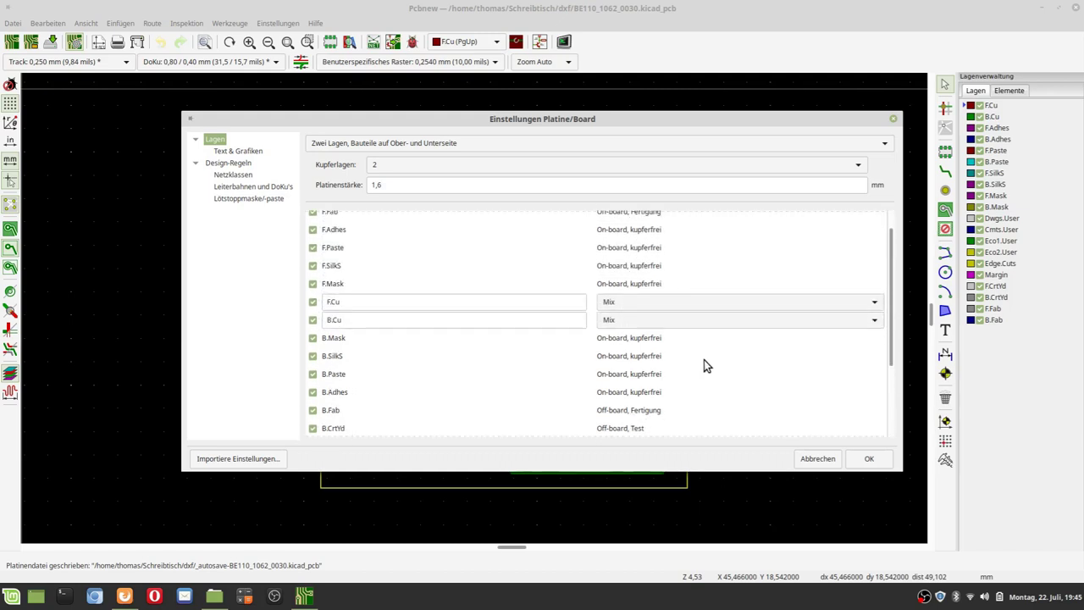
{"action": "left_click", "coordinate": [227, 151]}
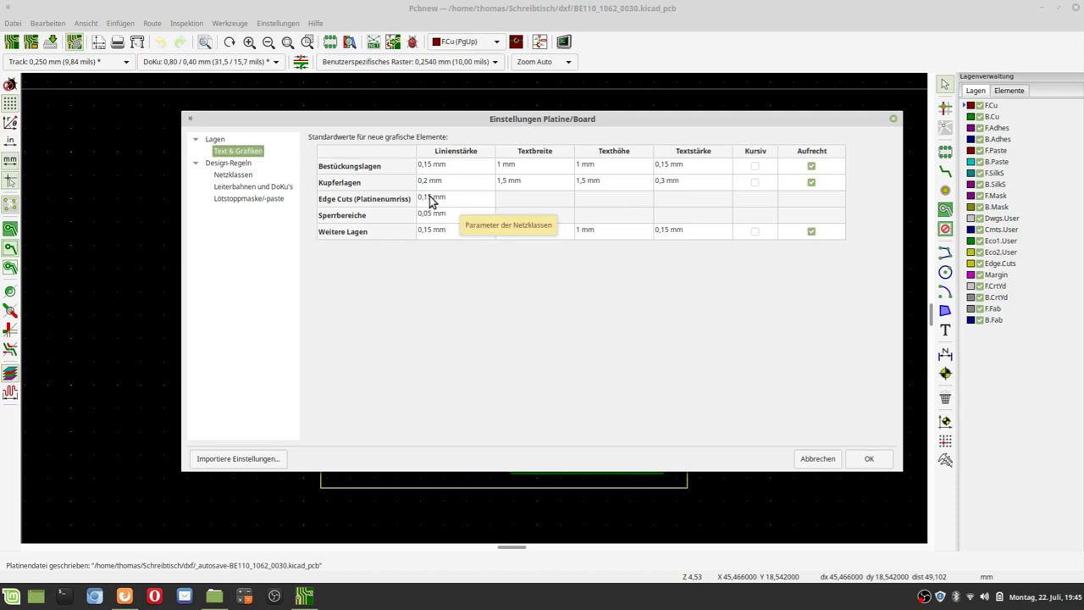
{"action": "left_click", "coordinate": [230, 167]}
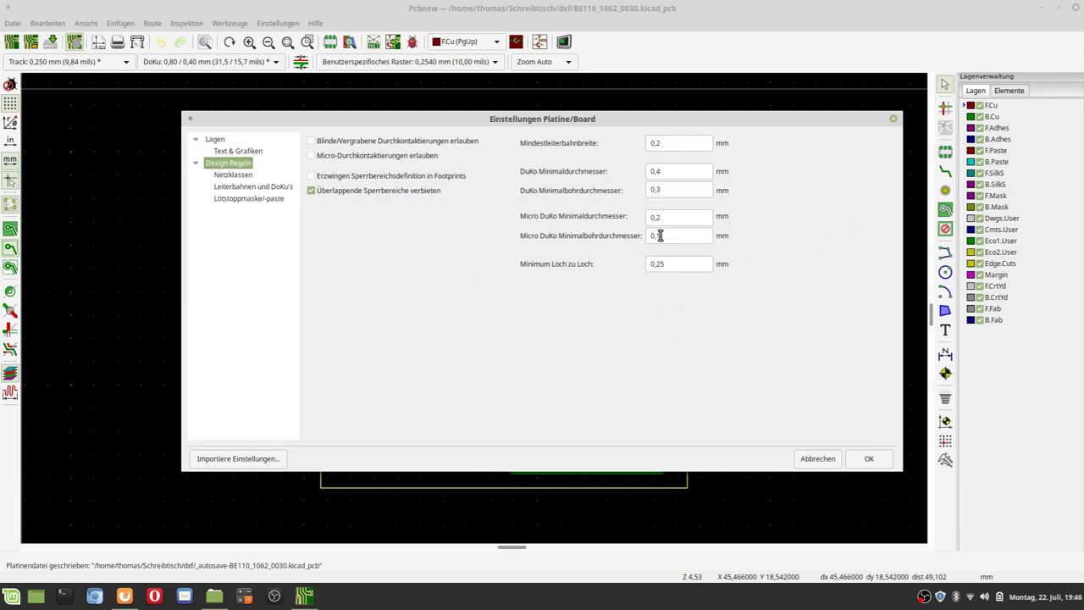
{"action": "left_click", "coordinate": [236, 177]}
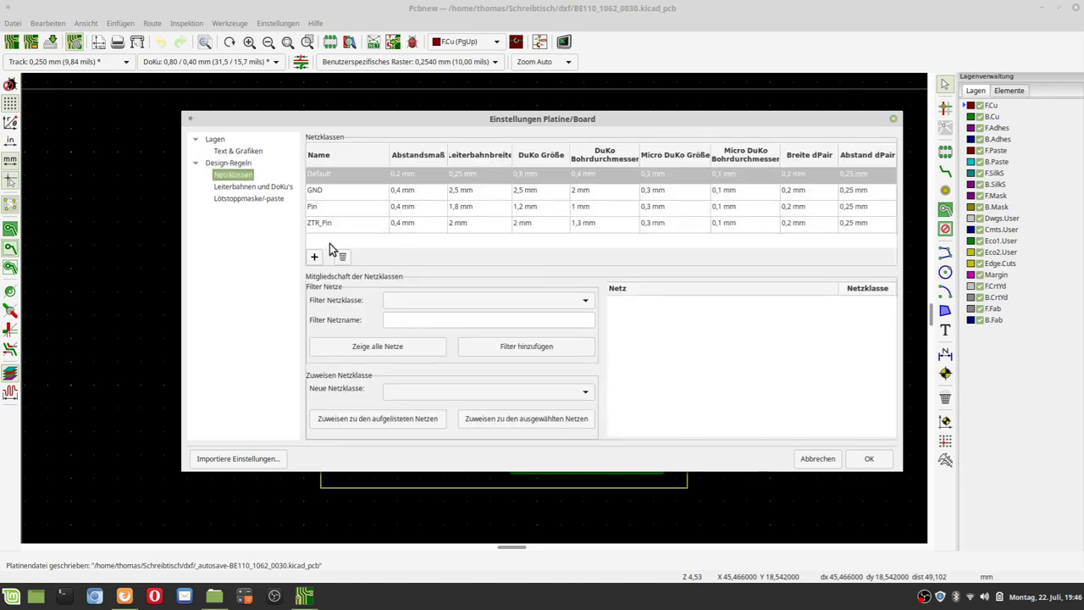
{"action": "left_click", "coordinate": [251, 188]}
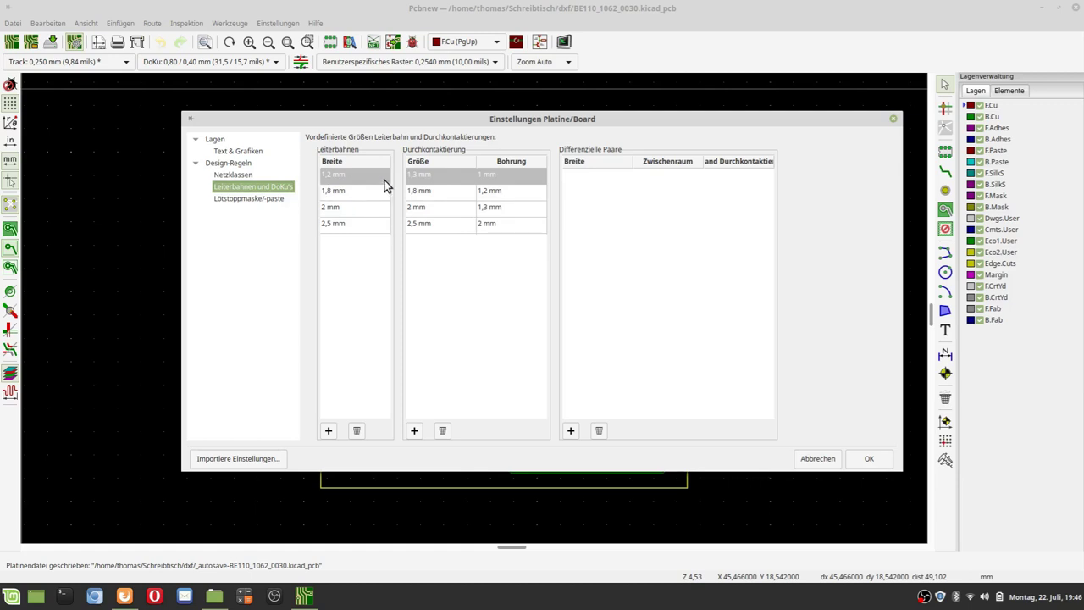
{"action": "left_click", "coordinate": [269, 200]}
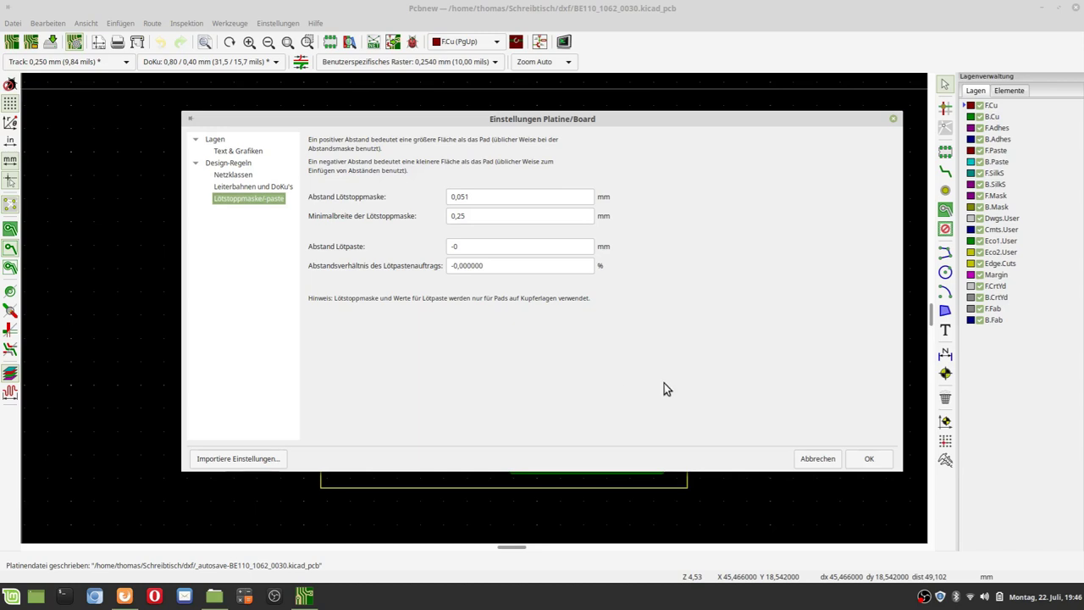
{"action": "left_click", "coordinate": [818, 458]}
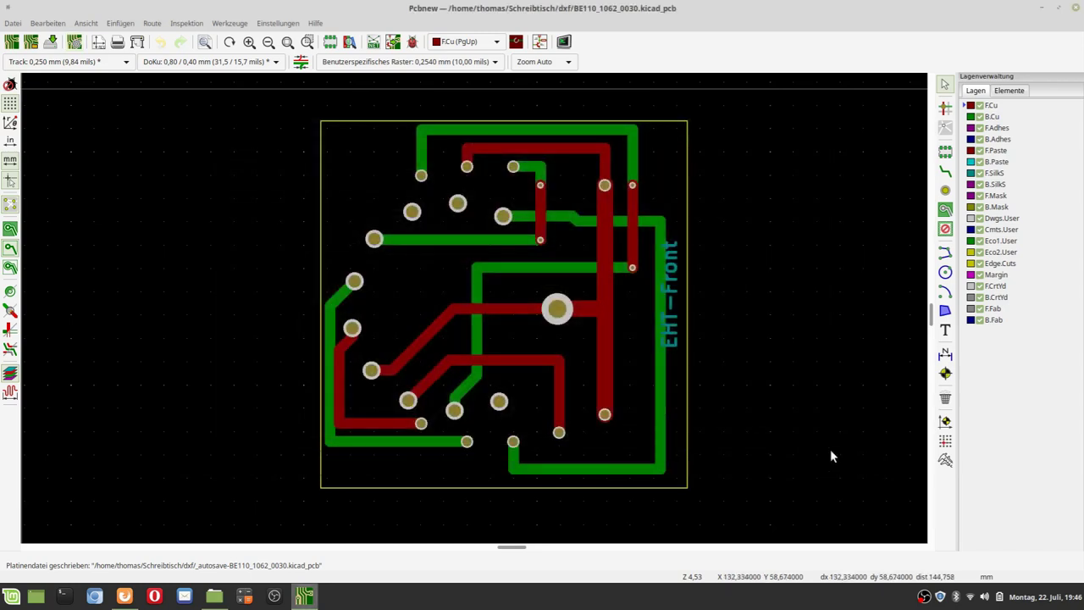